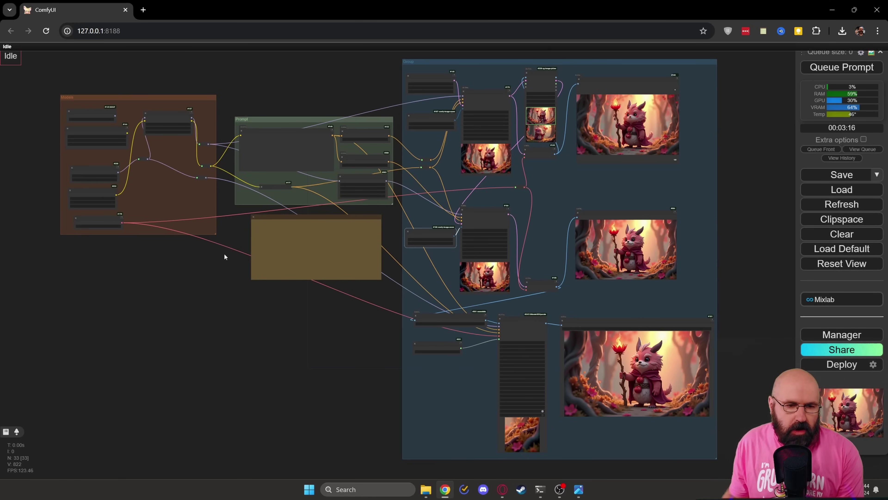
Step: Pan and zoom in on the Models group to read the flux1-dev-fp8, CLIP and LoRA loaders
left_click_drag(176, 301, 474, 393)
scroll(424, 266, "up", 10)
scroll(422, 269, "up", 5)
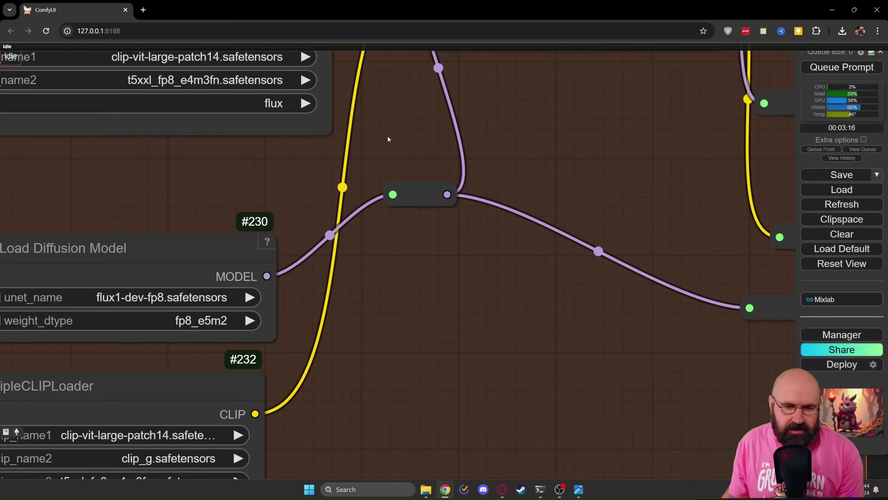
Step: Zoom in and inspect the GGUF Unet Loader and its DualCLIPLoader node
left_click_drag(391, 155, 464, 356)
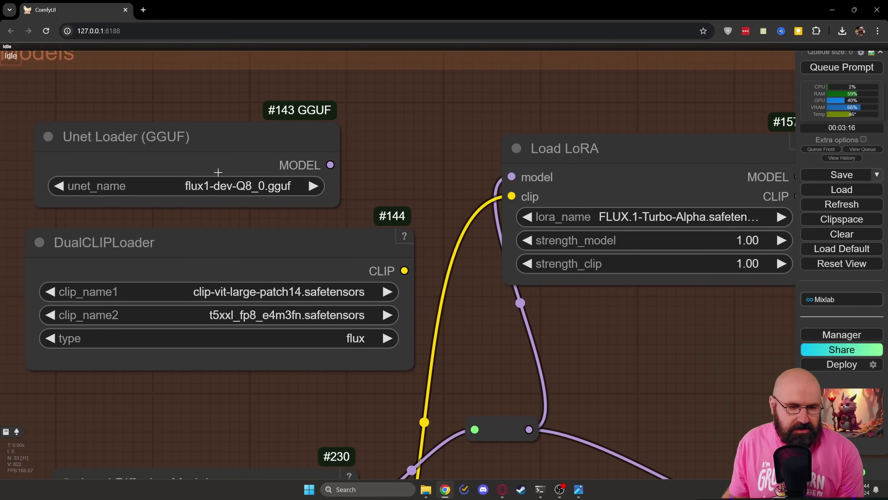
left_click(211, 139)
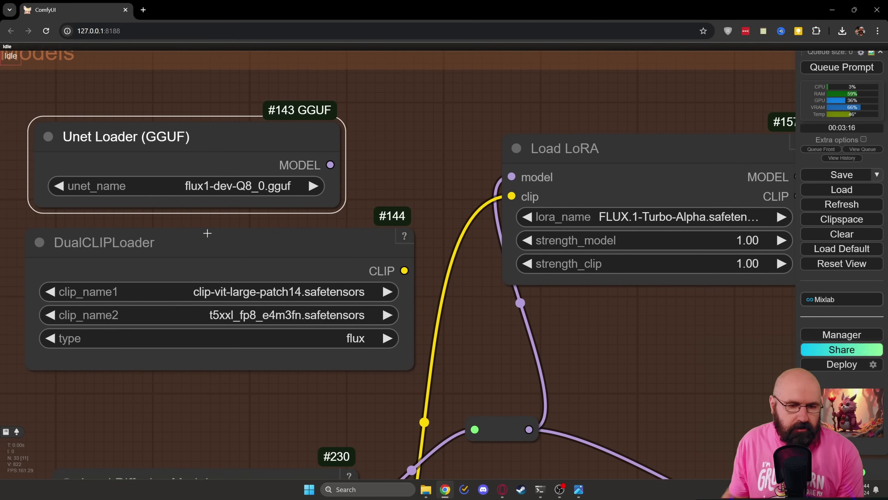
left_click(211, 243)
left_click(212, 144)
left_click(215, 247)
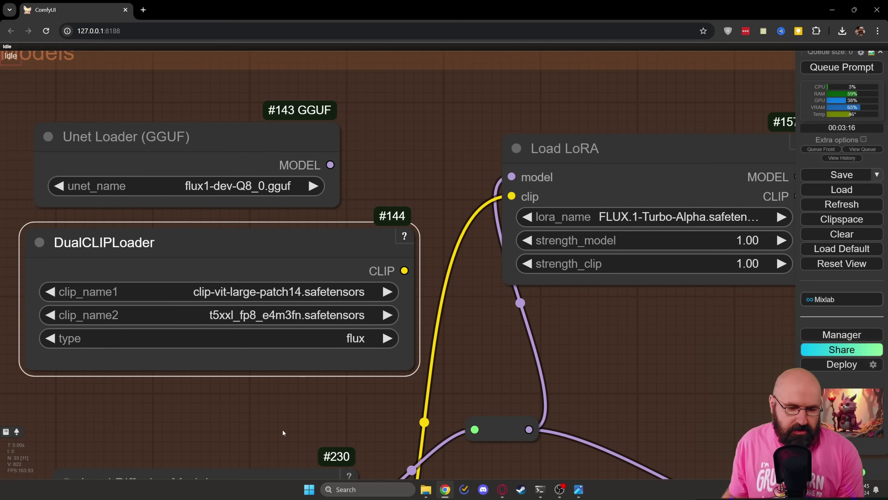
Step: Center the three fp8 loader nodes and select the TripleCLIPLoader
scroll(242, 432, "down", 3)
left_click_drag(242, 427, 306, 101)
scroll(275, 220, "up", 2)
scroll(273, 245, "up", 1)
left_click_drag(274, 245, 275, 215)
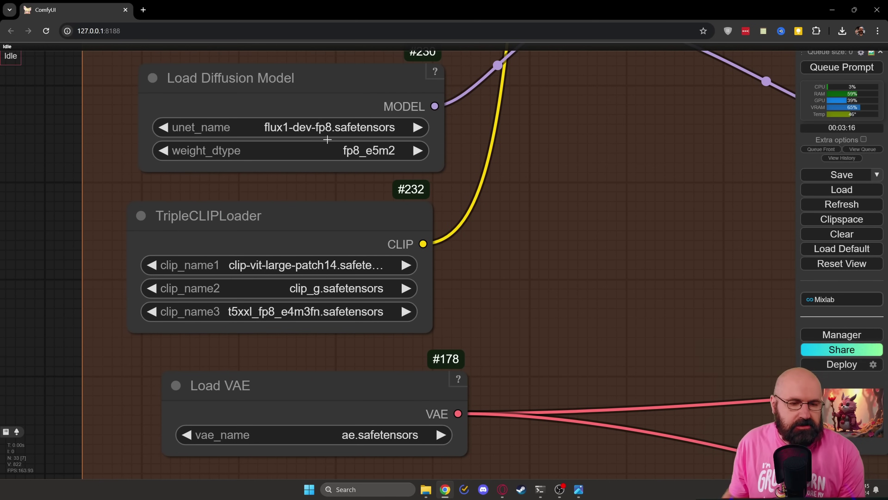
left_click_drag(275, 225, 280, 221)
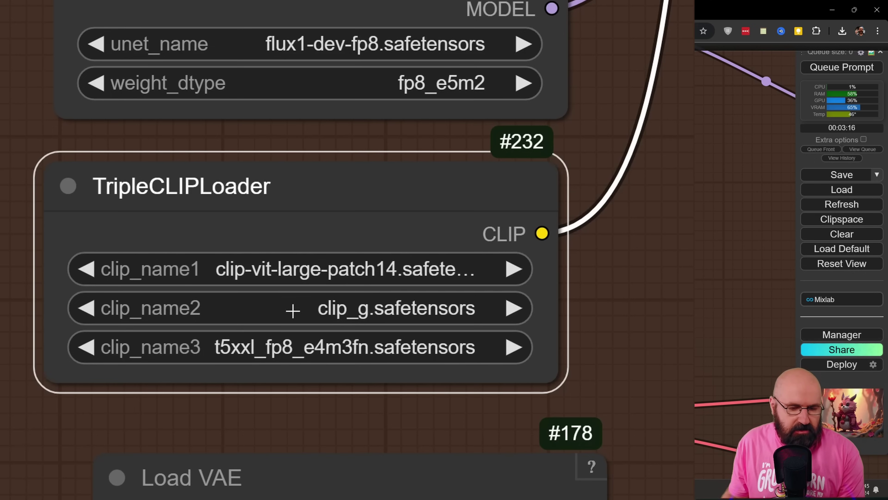
Step: Select the ae.safetensors Load VAE node, then the FLUX.1-Turbo-Alpha Load LoRA node at strength 1.00
left_click(293, 459)
scroll(293, 458, "down", 3)
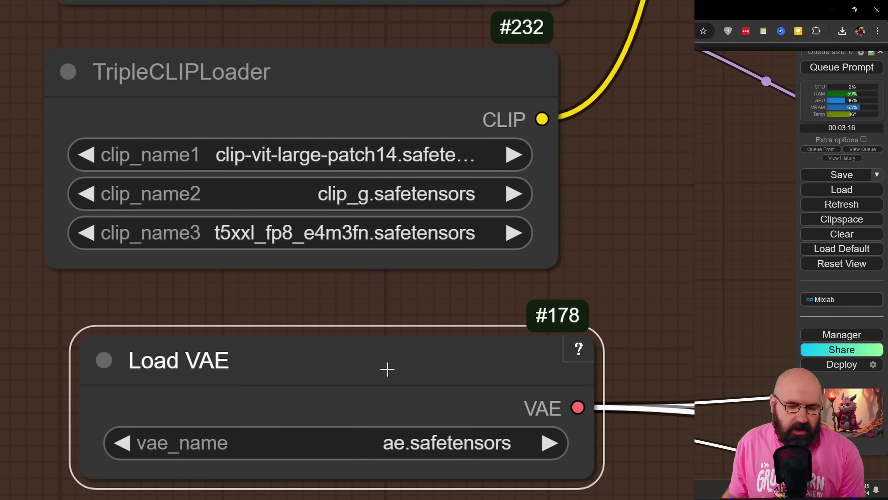
left_click_drag(386, 367, 385, 365)
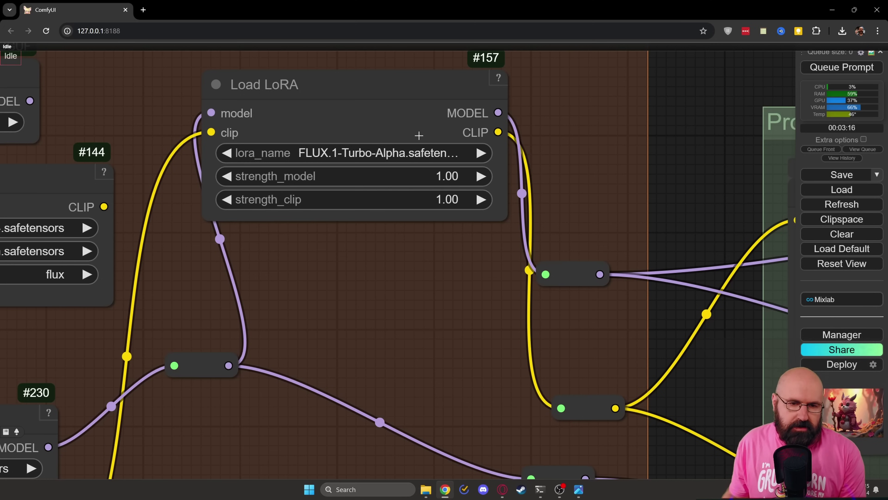
left_click_drag(303, 77, 317, 80)
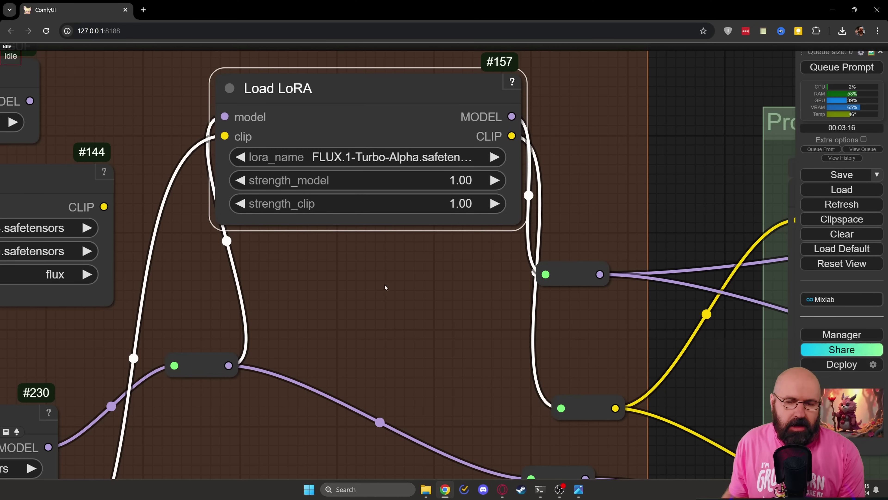
Step: Move the reroute point below Load LoRA and pan left to the Prompt group's CLIP Text Encode
mouse_move(200, 363)
left_mouse_down()
mouse_move(200, 338)
mouse_move(191, 372)
left_mouse_up()
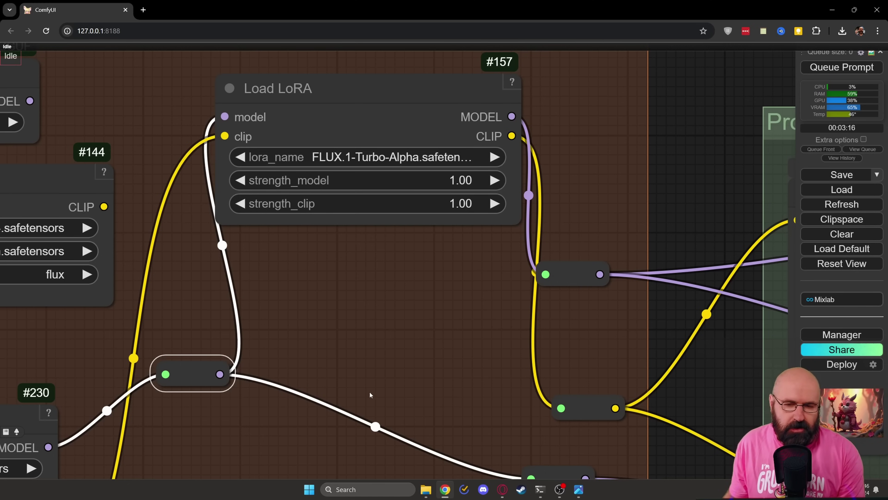
left_click_drag(719, 229, 61, 201)
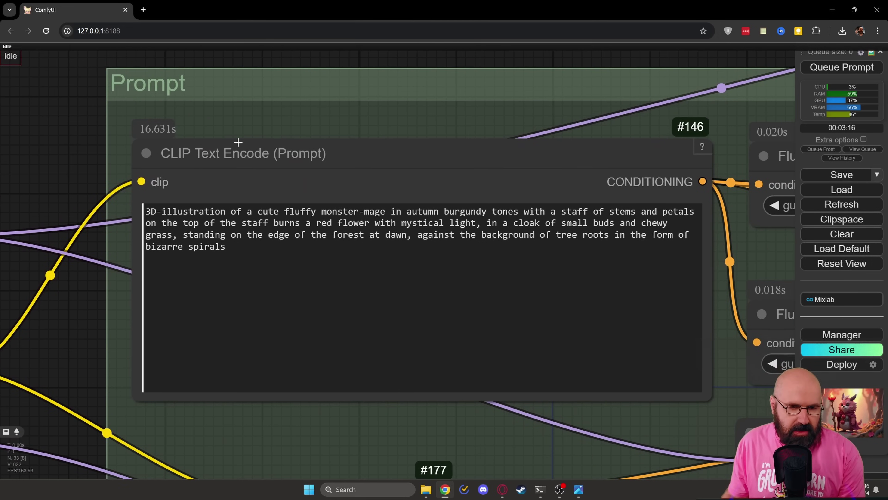
left_click_drag(347, 441, 295, 295)
left_click(216, 355)
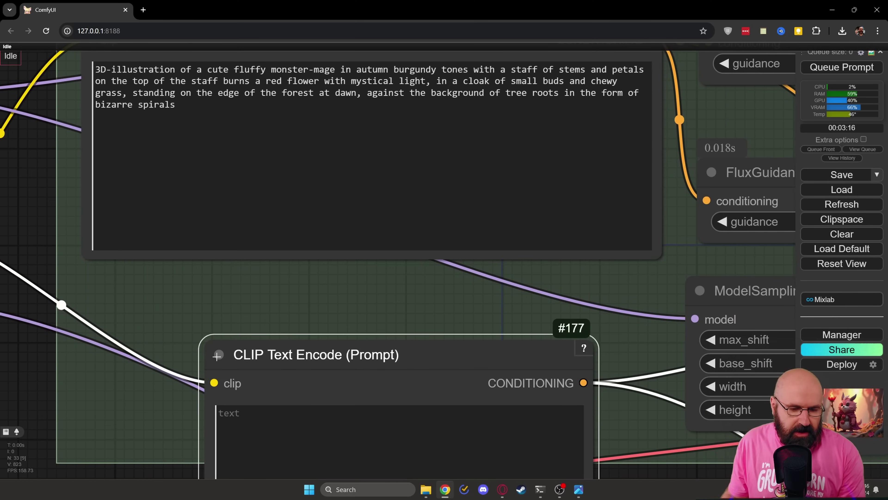
left_click(218, 355)
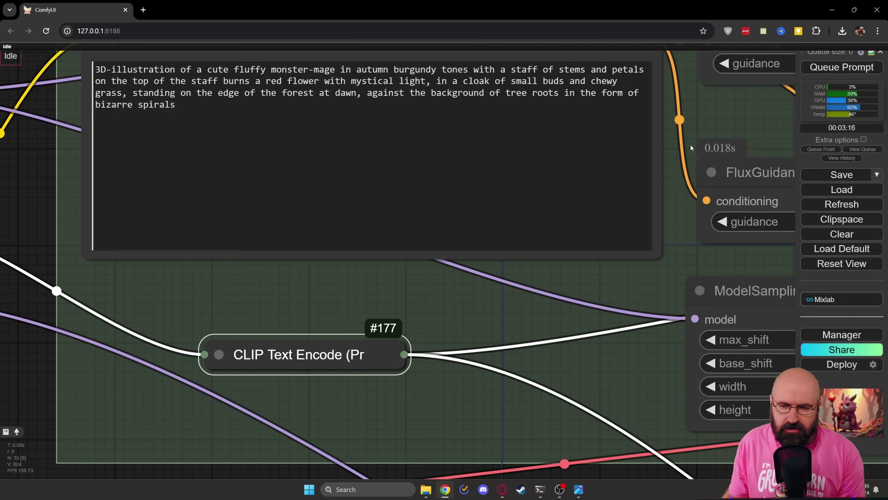
left_click_drag(694, 129, 320, 179)
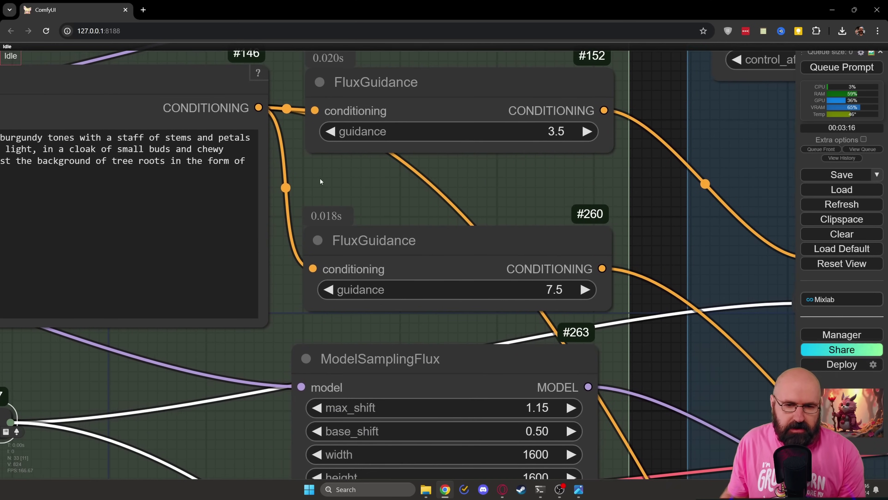
left_click(406, 82)
left_click(408, 239)
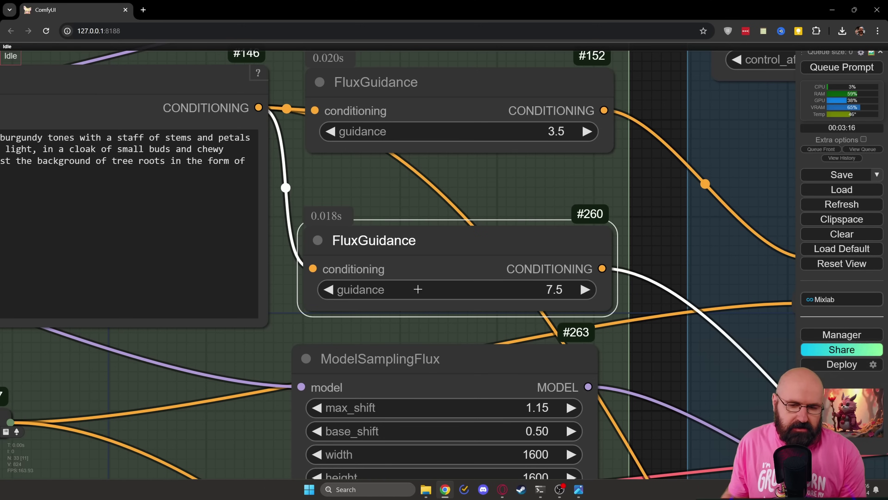
left_click(431, 78)
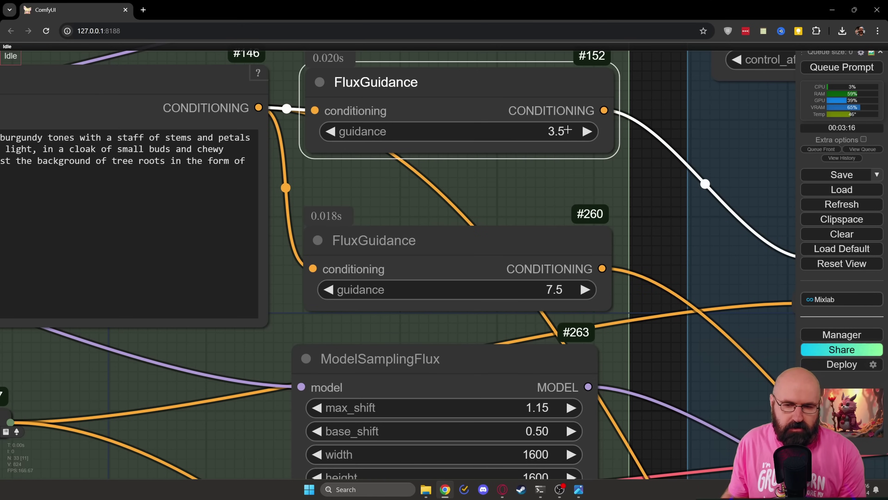
left_click(495, 250)
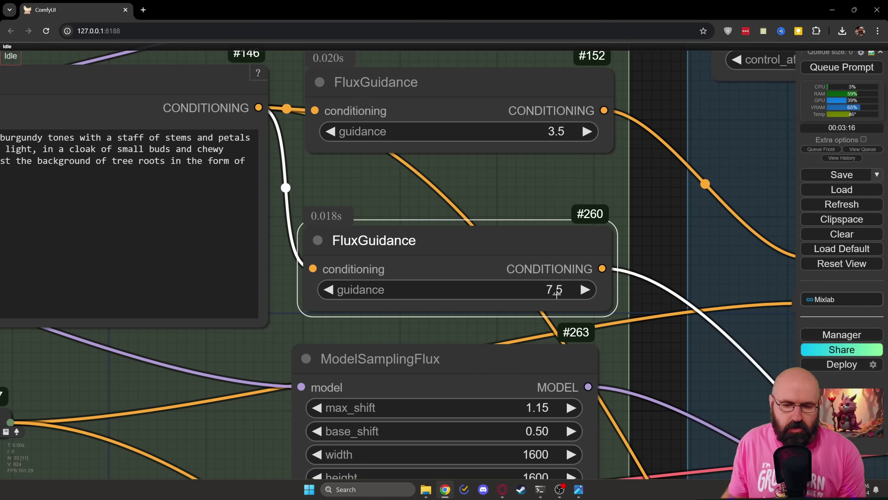
left_click_drag(651, 389, 646, 270)
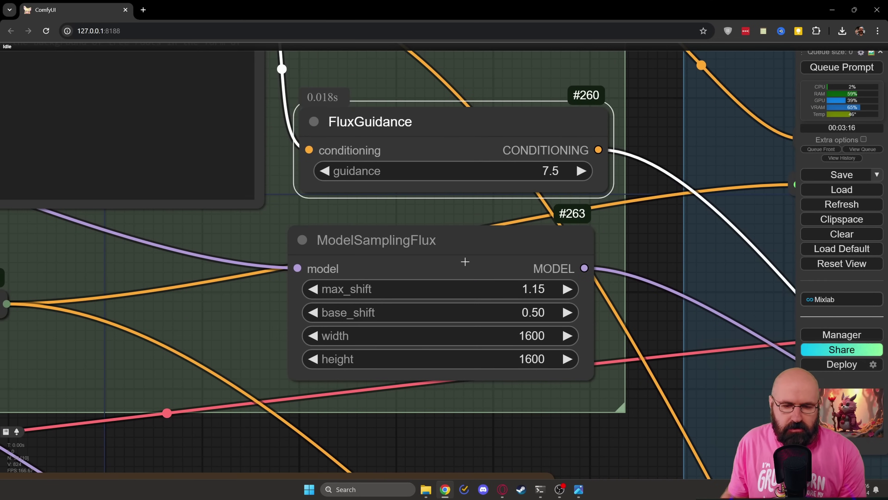
left_click(347, 251)
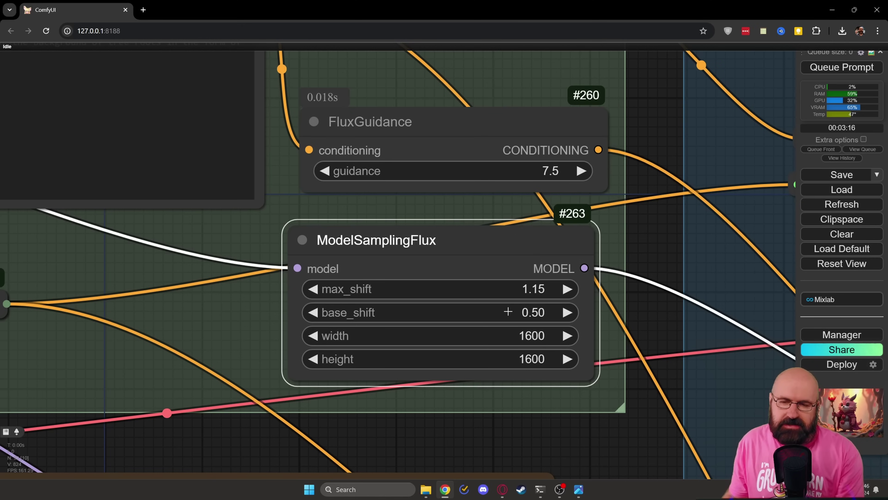
Step: Zoom into the sampler group and select the 1304×768 batch-2 Empty Latent Image and Seed Generator
scroll(497, 331, "down", 6)
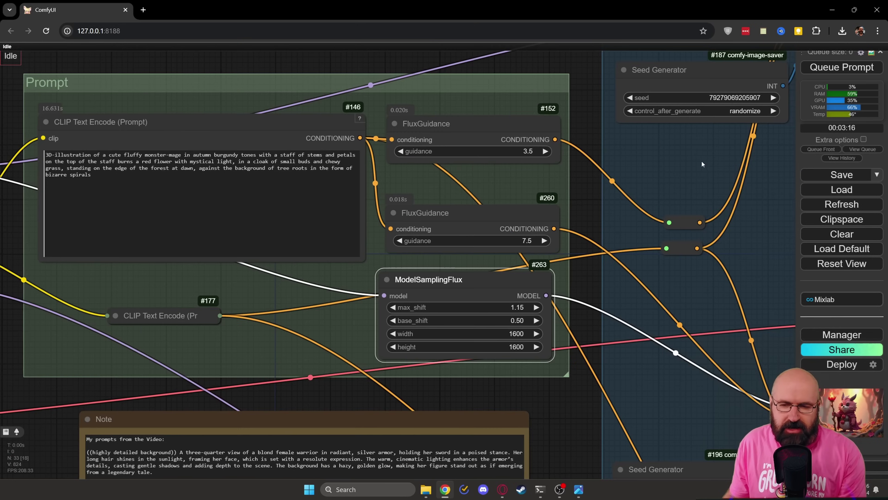
left_click_drag(704, 163, 211, 342)
scroll(311, 342, "up", 1)
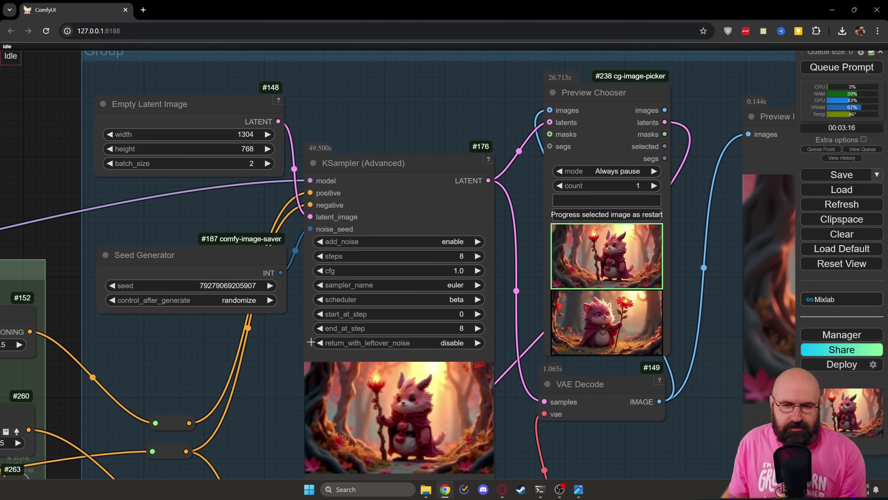
scroll(324, 340, "up", 1)
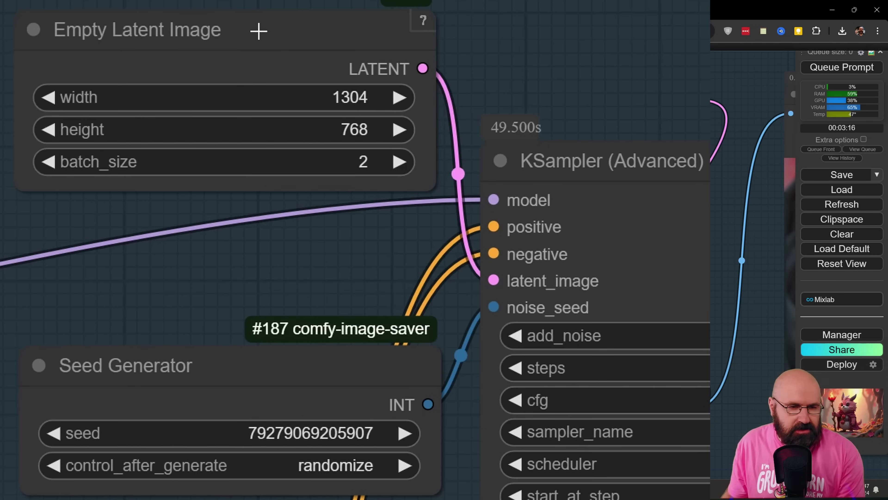
left_click(192, 81)
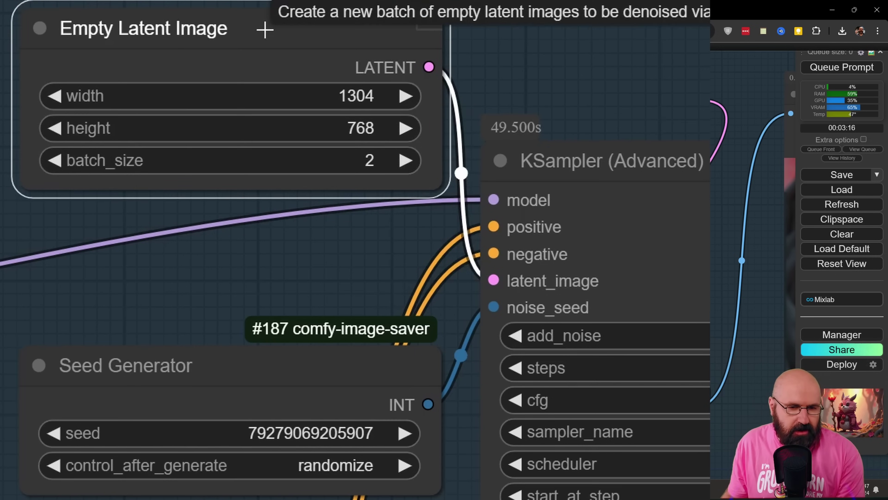
left_click_drag(261, 380, 258, 370)
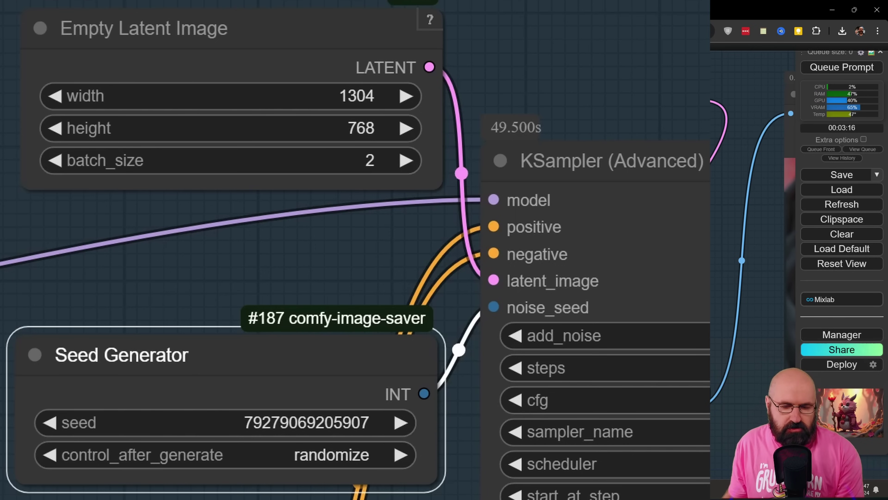
Step: Inspect KSampler (Advanced) at 8 steps, cfg 1.0, euler/beta, then the Empty Latent Image node
left_click(643, 161)
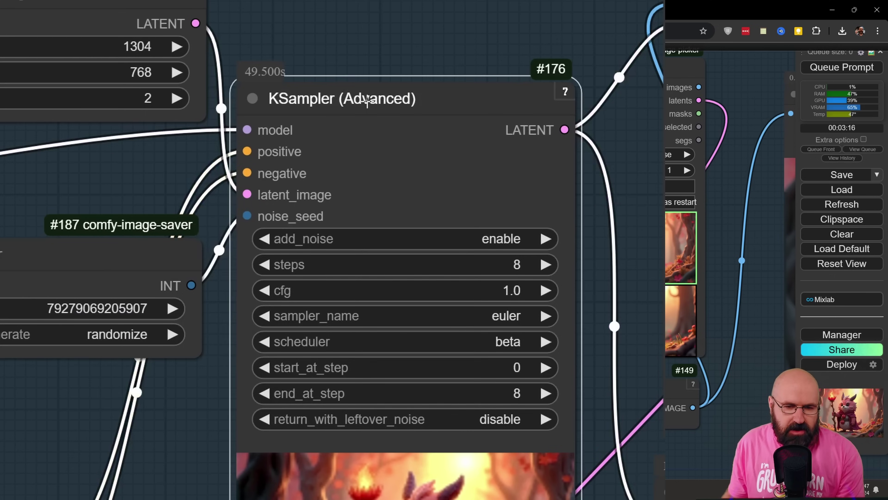
left_click_drag(377, 79, 376, 78)
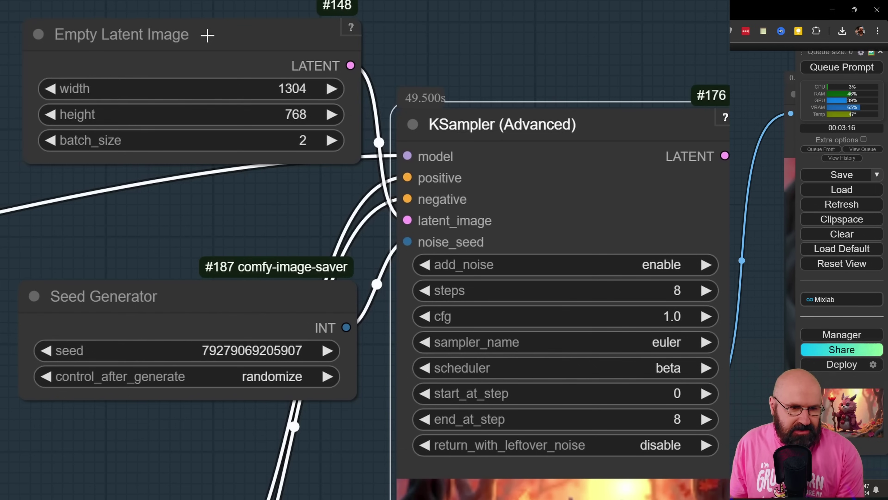
left_click_drag(207, 35, 218, 38)
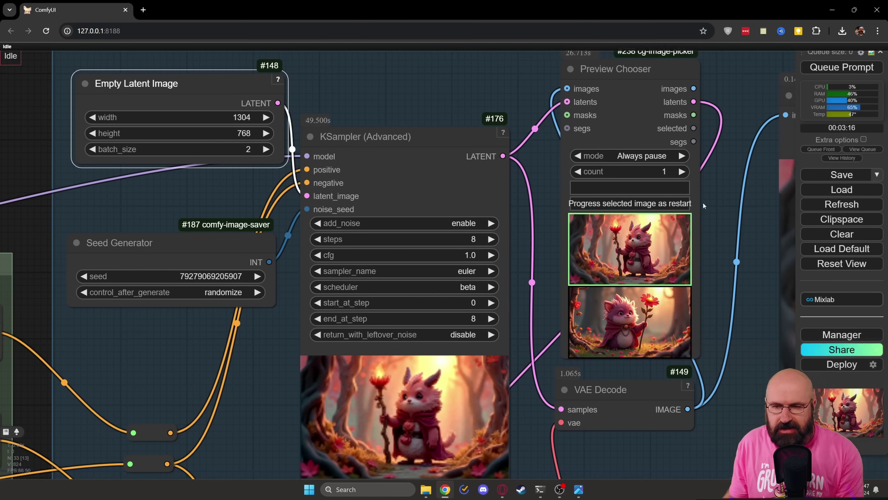
left_click_drag(703, 202, 538, 241)
left_click(448, 125)
left_click_drag(469, 441, 443, 331)
left_click_drag(548, 144, 290, 205)
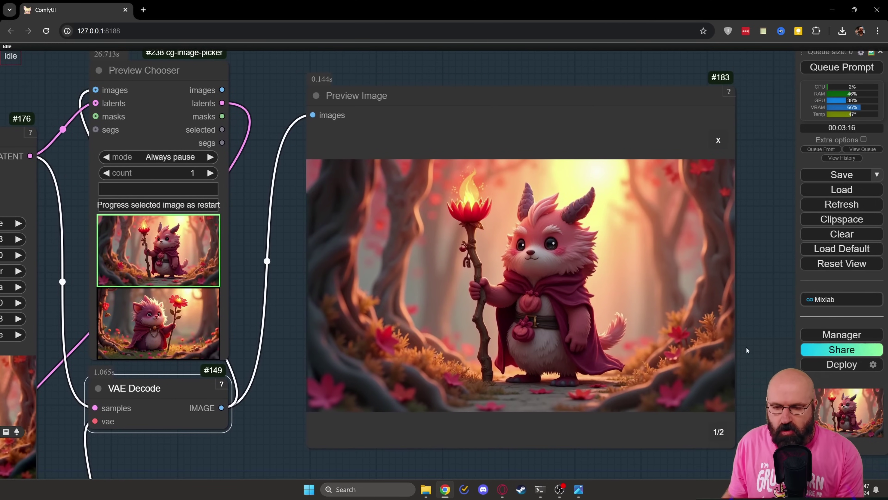
left_click_drag(740, 438, 633, 381)
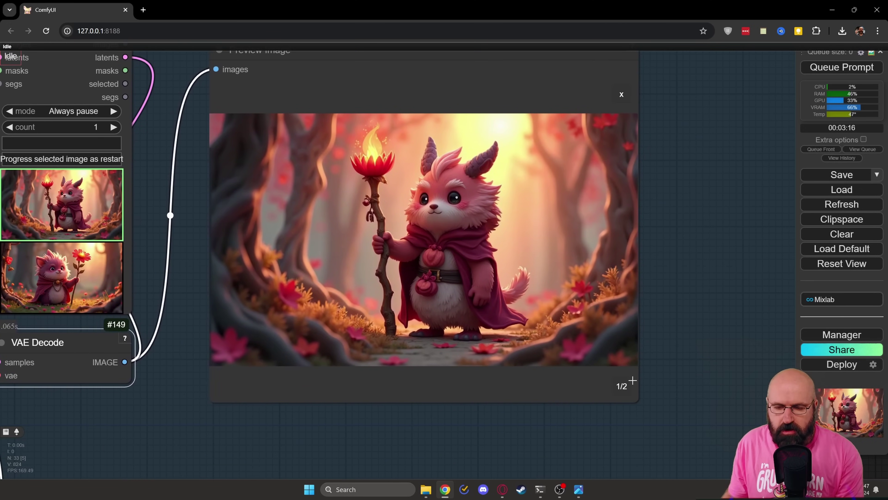
left_click(622, 390)
left_click(622, 388)
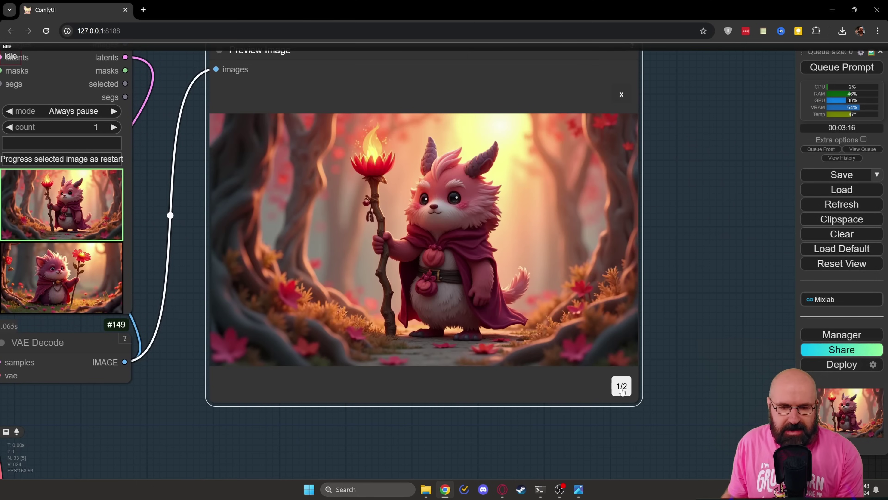
left_click(622, 388)
left_click(622, 388)
left_click(622, 390)
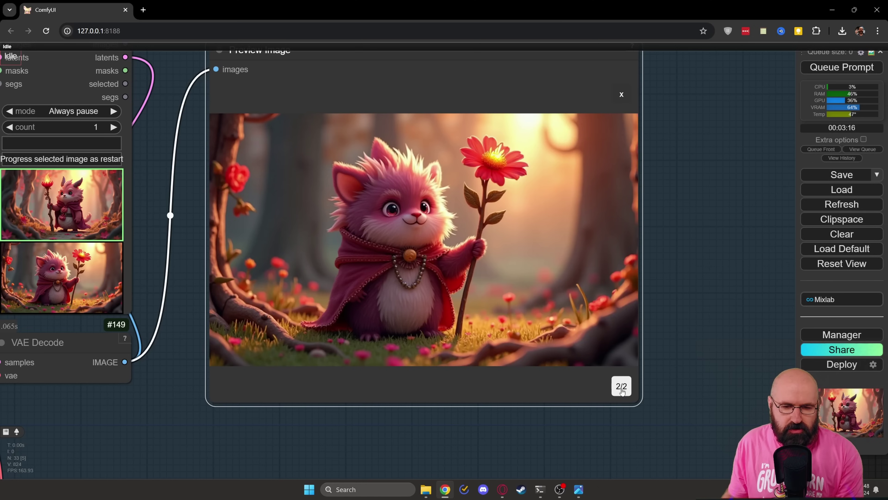
left_click(621, 388)
left_click(622, 389)
left_click(622, 389)
scroll(518, 266, "up", 7)
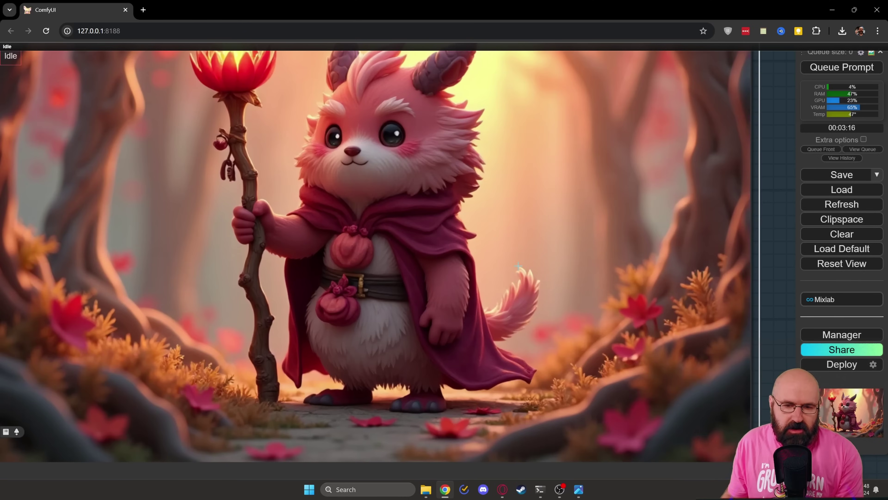
scroll(514, 270, "down", 6)
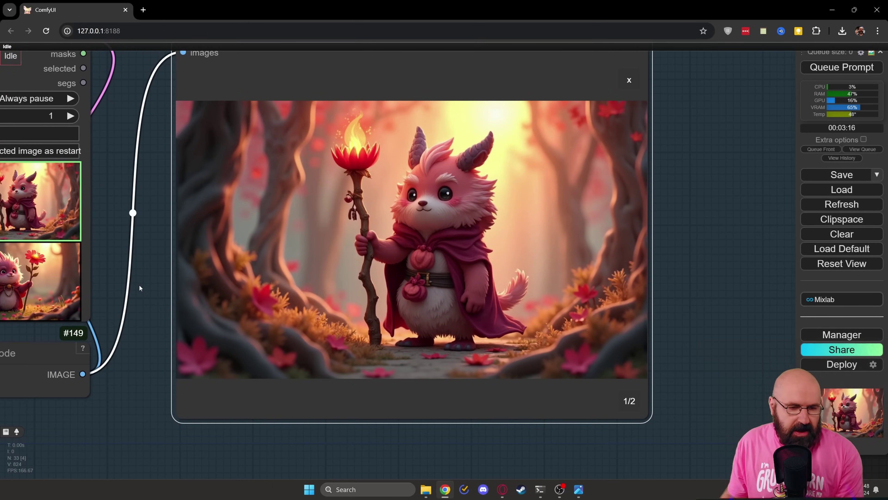
left_click_drag(139, 284, 357, 305)
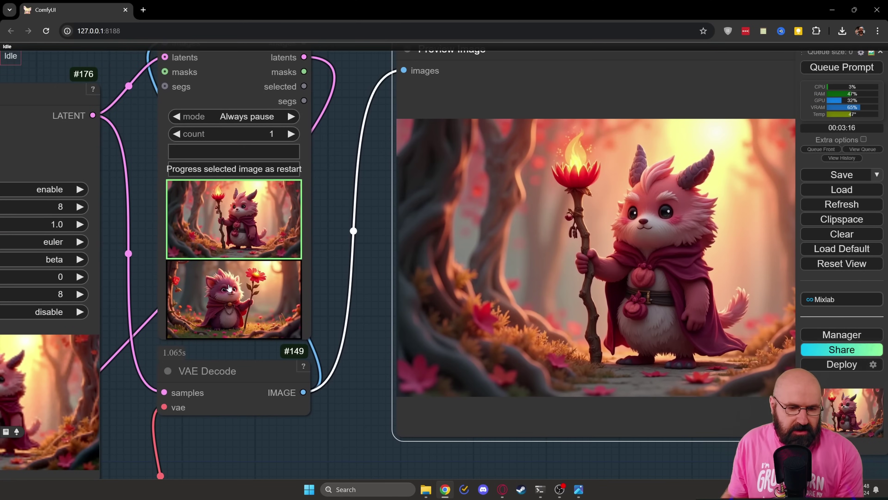
left_click(230, 287)
left_click(230, 287)
left_click(231, 229)
left_click(253, 221)
left_click(244, 284)
left_click(244, 292)
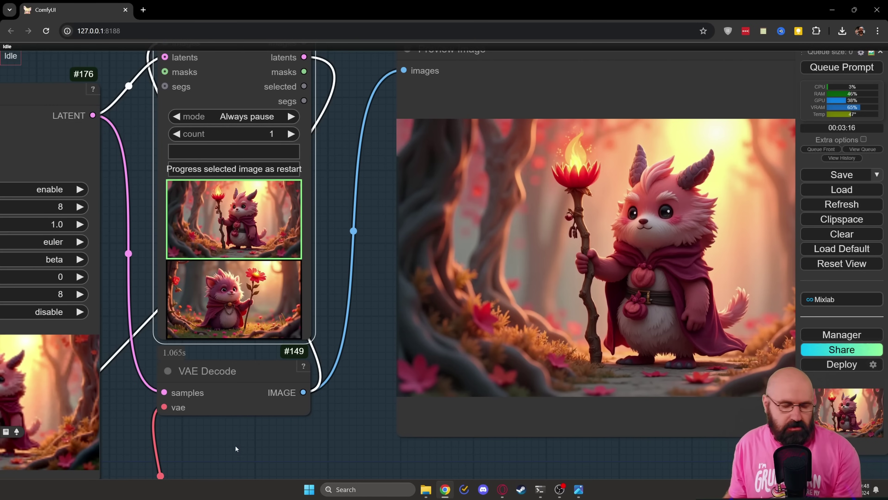
scroll(206, 444, "down", 2)
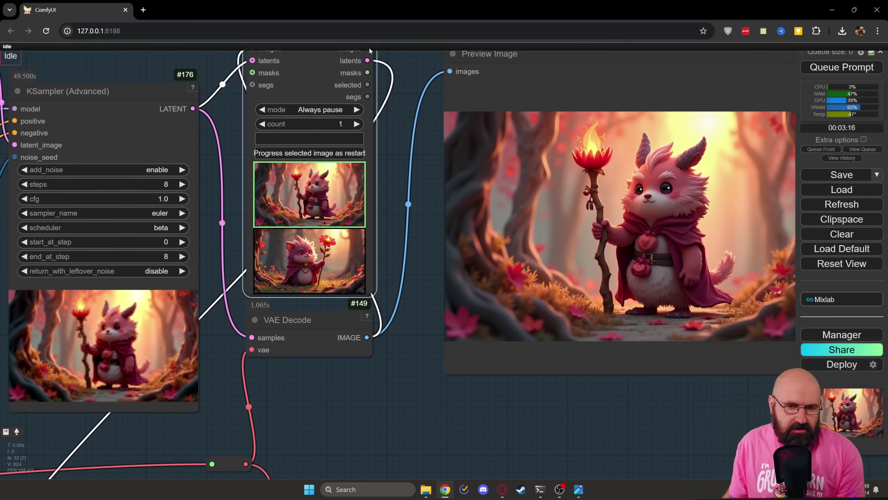
left_click_drag(109, 450, 422, 117)
scroll(394, 203, "up", 2)
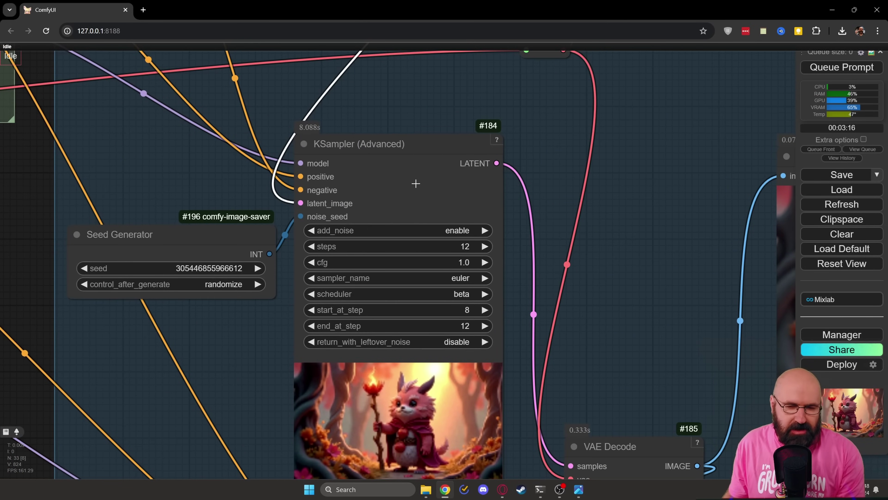
scroll(521, 259, "up", 5)
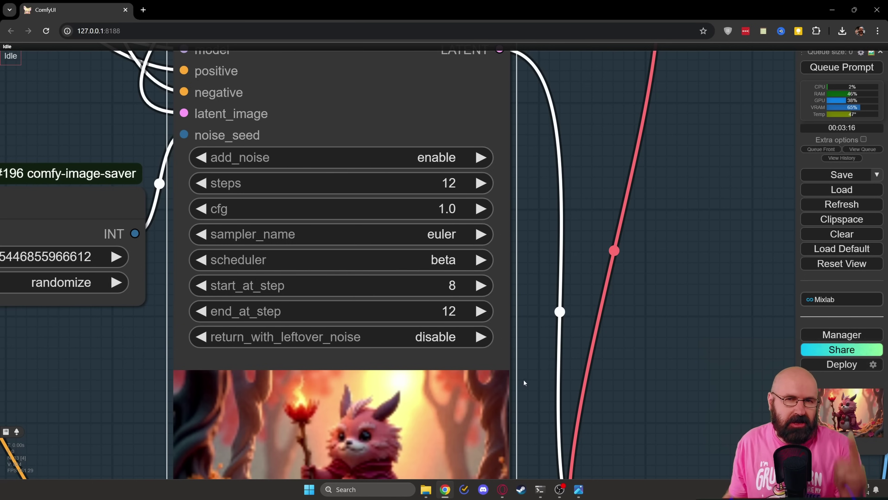
scroll(182, 241, "down", 1)
scroll(182, 241, "down", 4)
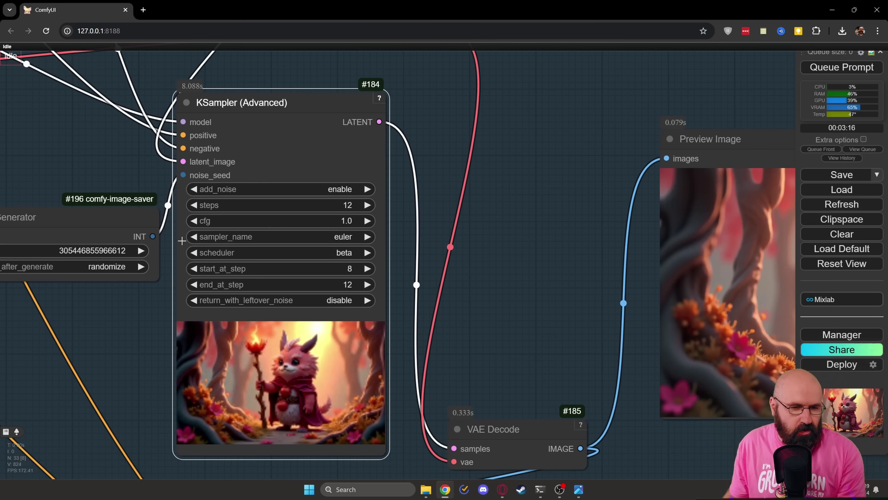
Step: Drag FluxGuidance down beside the second KSampler, then back to the upper left
left_click_drag(87, 149, 376, 309)
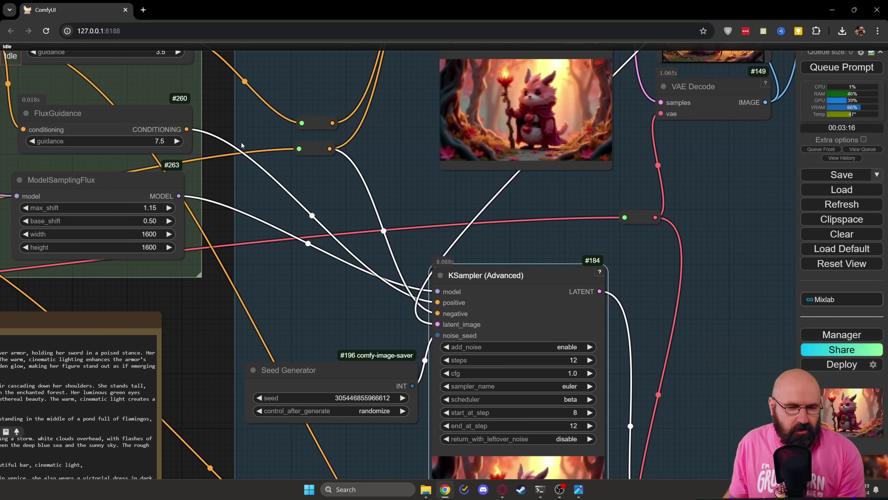
left_click_drag(134, 116, 356, 263)
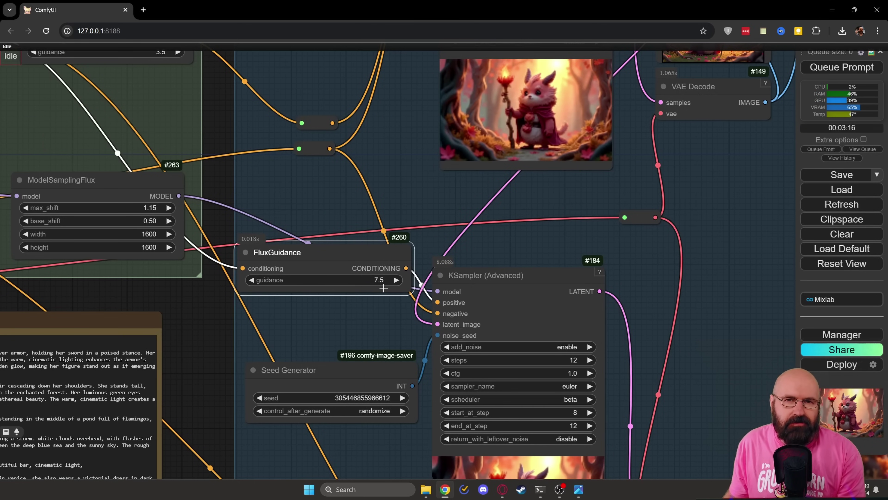
left_click_drag(371, 248, 149, 100)
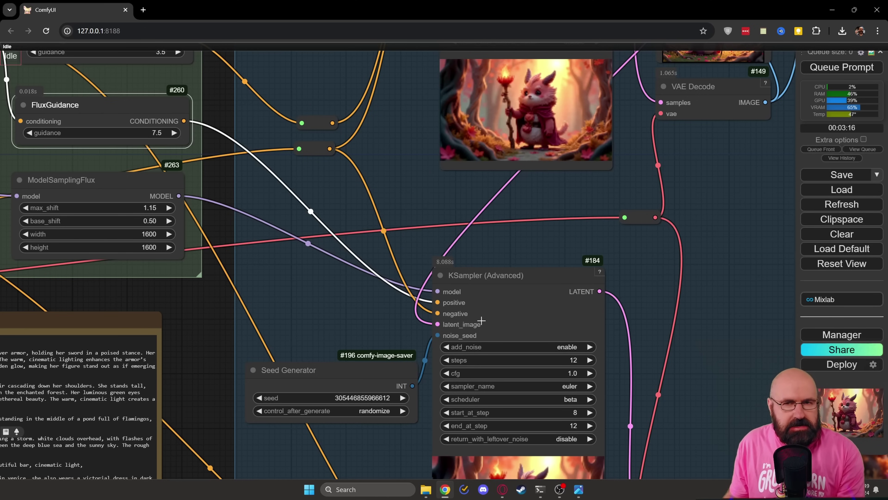
Step: Nudge KSampler #184 slightly right and ModelSamplingFlux slightly down
left_click_drag(509, 281, 520, 282)
left_click_drag(116, 183, 116, 183)
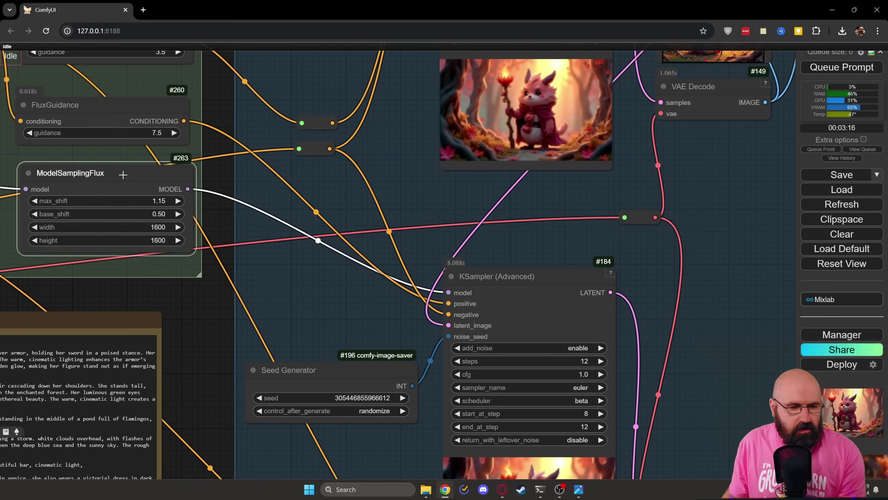
left_click_drag(120, 174, 122, 183)
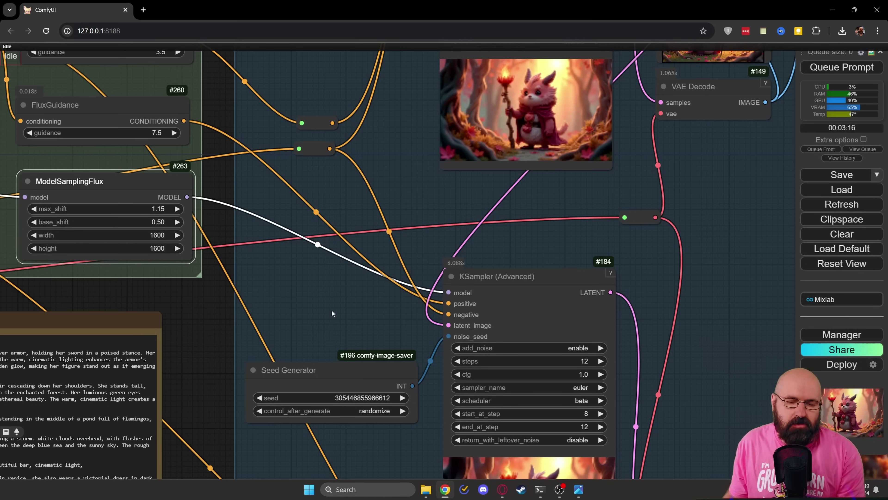
Step: Move VAE Decode #185 up beside KSampler #184 and zoom in on the refined preview image
left_click_drag(735, 423, 601, 219)
left_click_drag(580, 338, 578, 250)
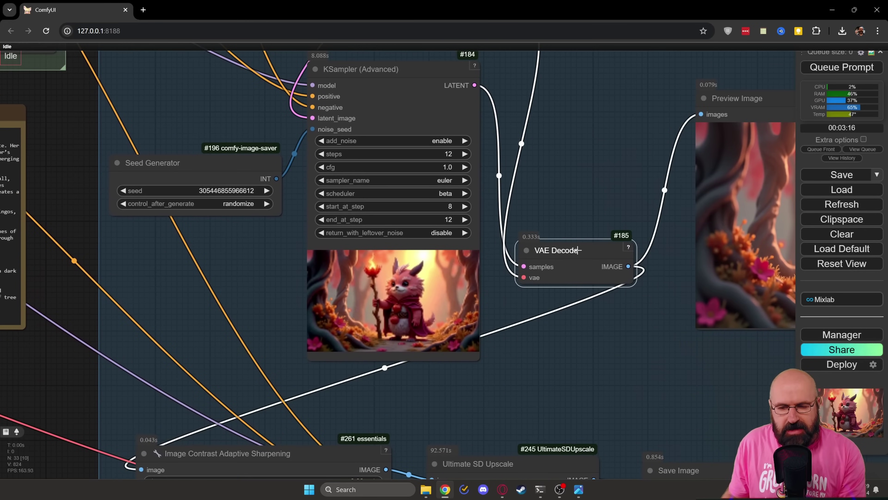
left_click_drag(640, 374, 303, 396)
scroll(498, 271, "up", 3)
scroll(497, 271, "up", 2)
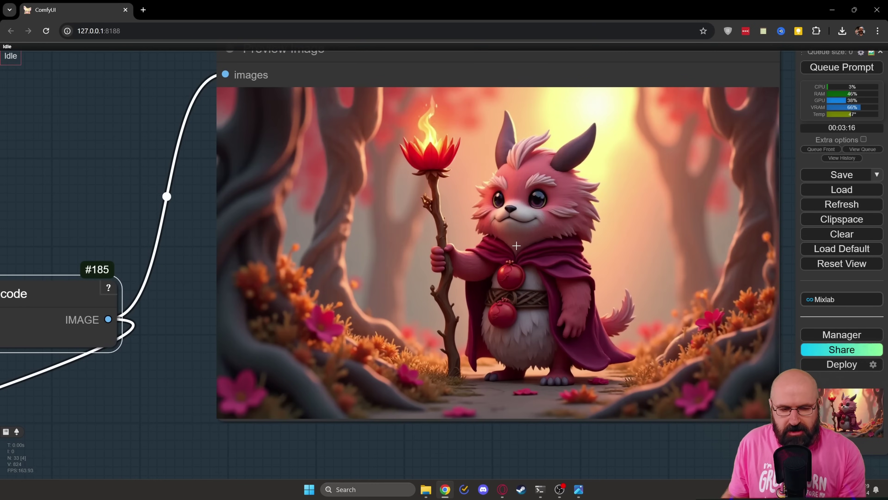
scroll(516, 246, "down", 1)
scroll(517, 246, "down", 3)
Step: Zoom in on the sharpening and Ultimate SD Upscale nodes (2.00×, 8 steps, denoise 0.20)
left_click_drag(232, 389, 610, 177)
scroll(241, 370, "up", 1)
scroll(242, 370, "up", 1)
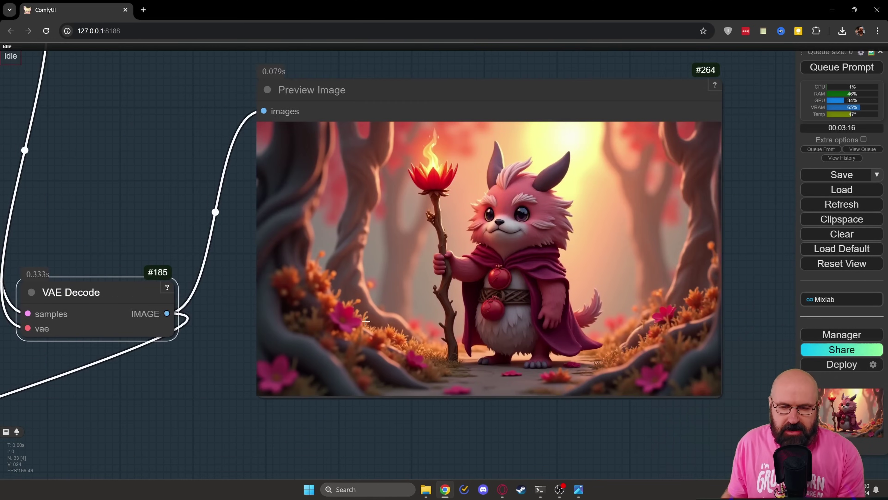
scroll(483, 255, "up", 3)
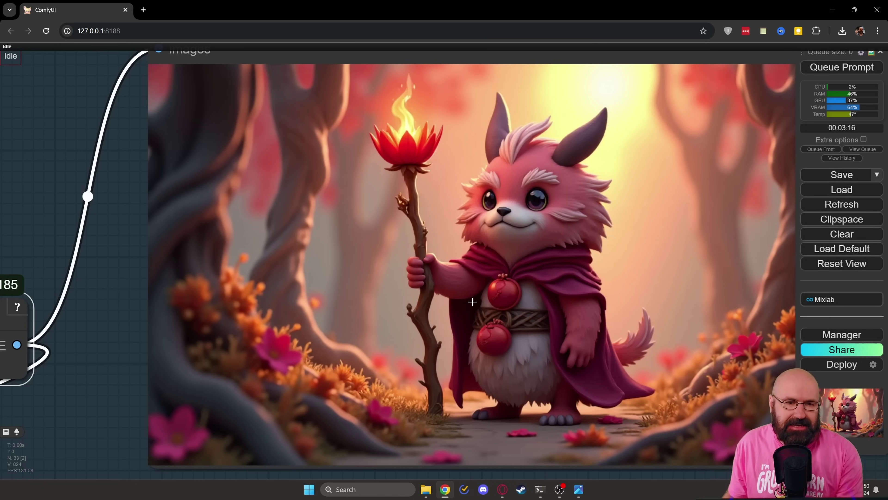
scroll(458, 298, "down", 5)
left_click_drag(347, 403, 430, 121)
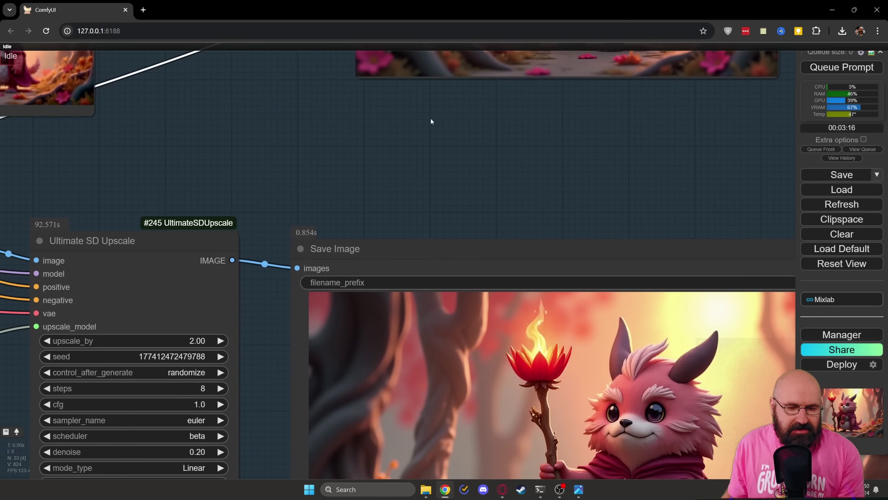
scroll(277, 199, "up", 3)
scroll(277, 199, "down", 3)
left_click_drag(221, 170, 386, 153)
scroll(386, 153, "up", 2)
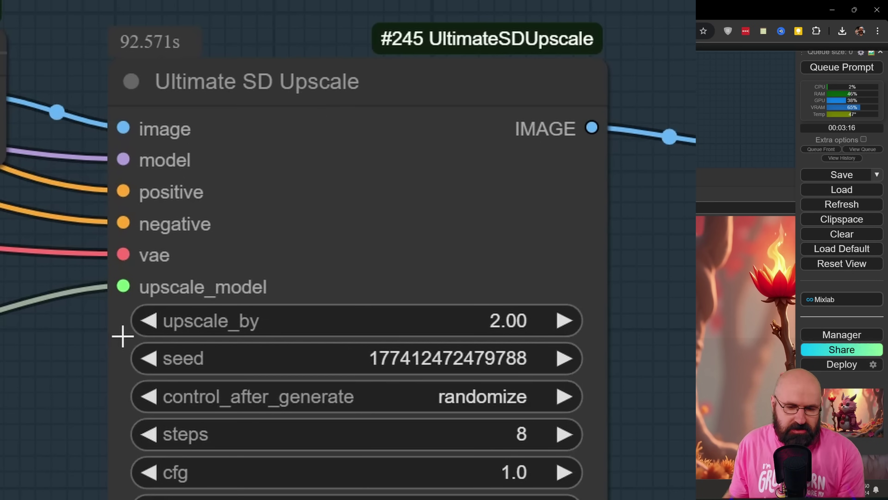
scroll(199, 312, "up", 6)
scroll(200, 312, "down", 1)
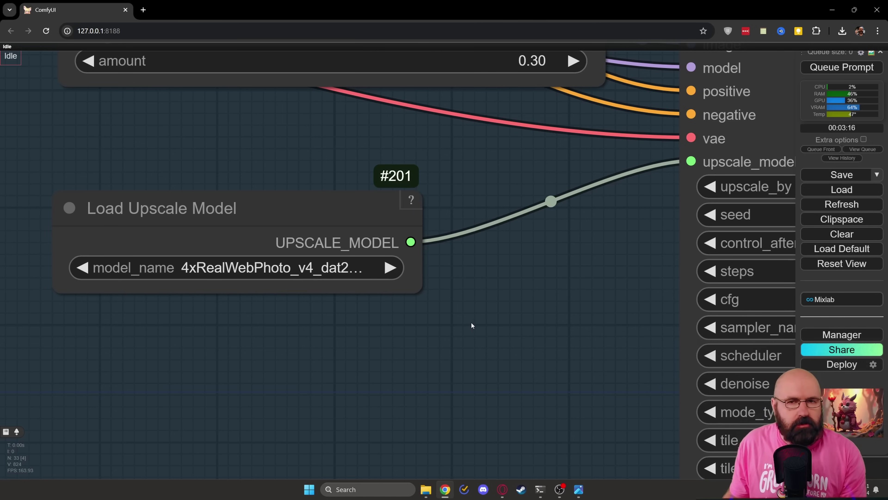
scroll(598, 306, "down", 3)
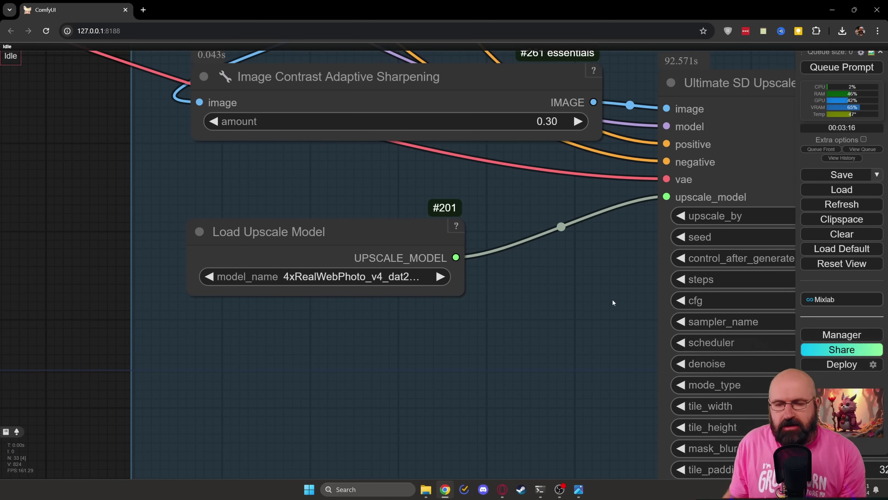
left_click_drag(609, 303, 378, 323)
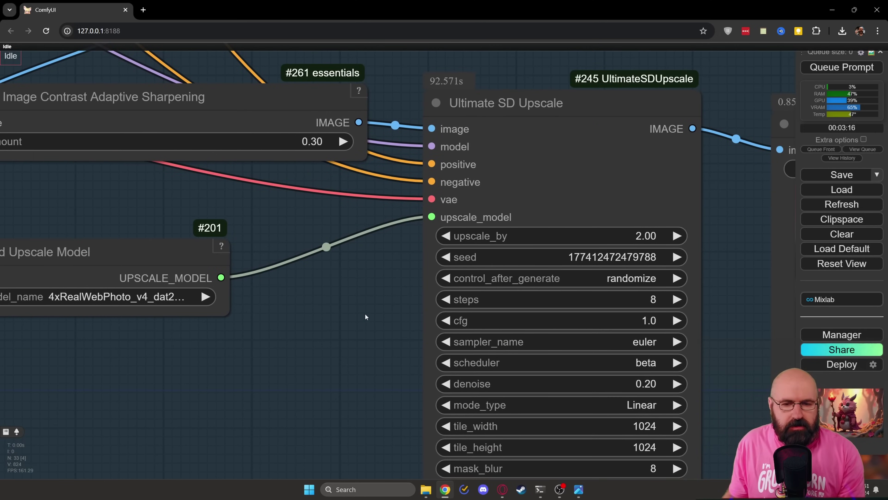
scroll(367, 337, "up", 3)
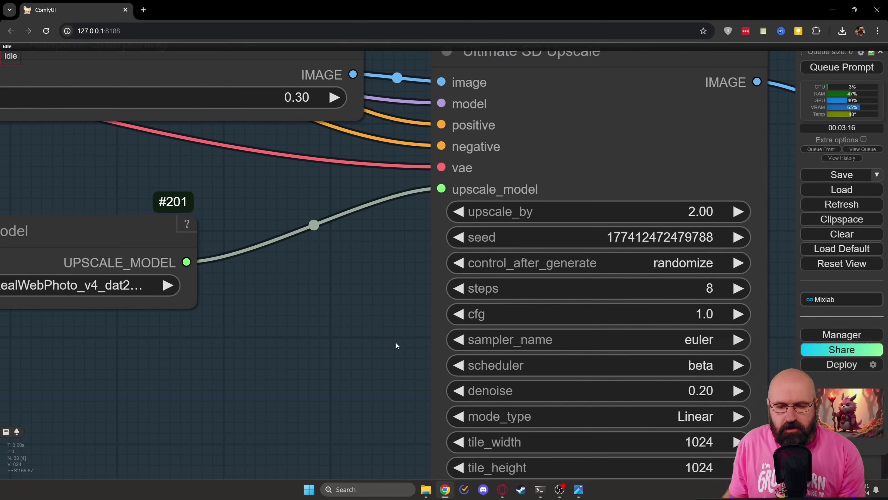
left_click_drag(395, 344, 281, 303)
scroll(328, 316, "up", 2)
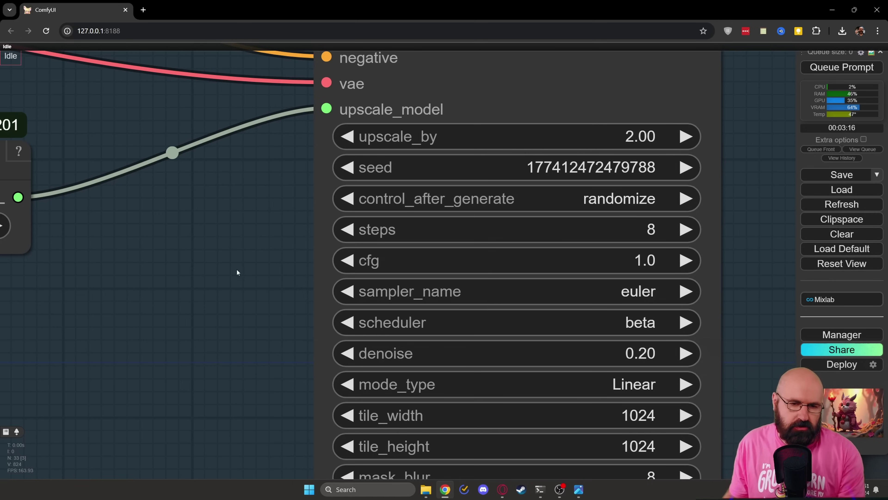
scroll(236, 267, "down", 3)
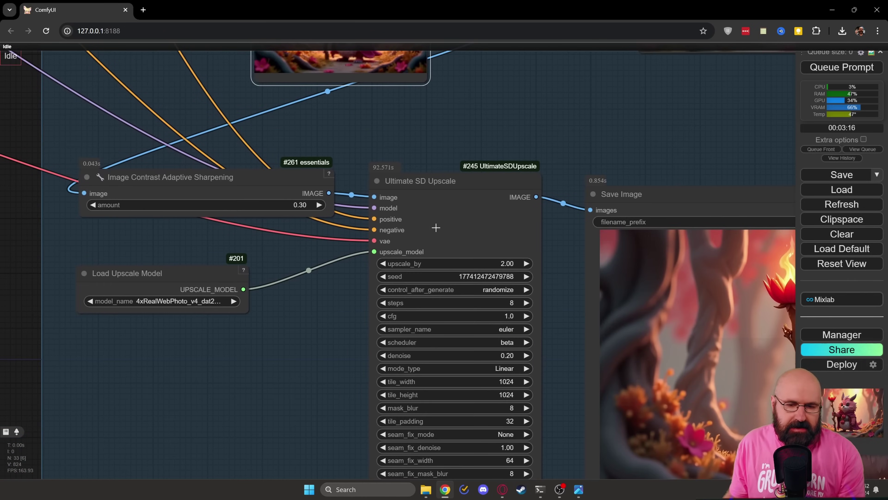
scroll(436, 228, "down", 5)
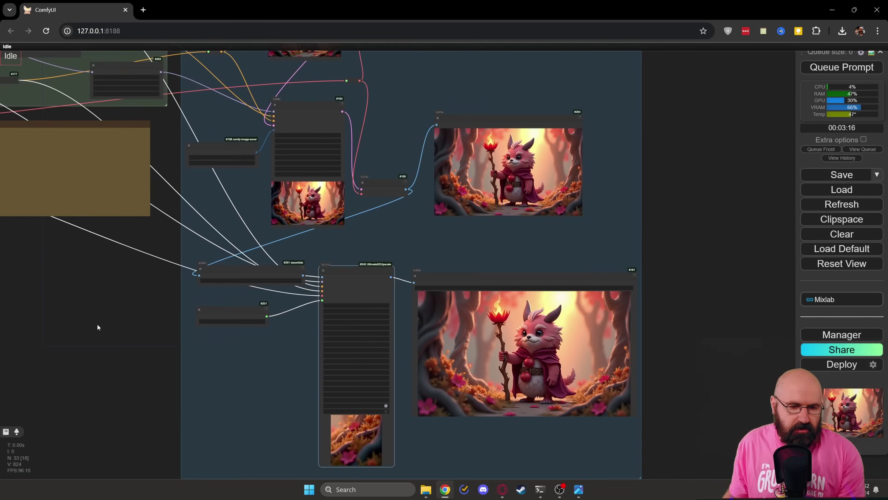
left_click_drag(95, 328, 396, 422)
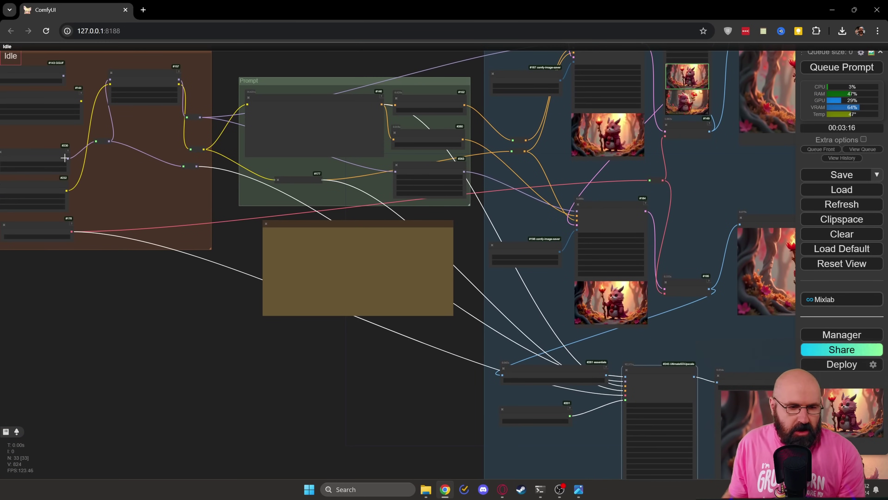